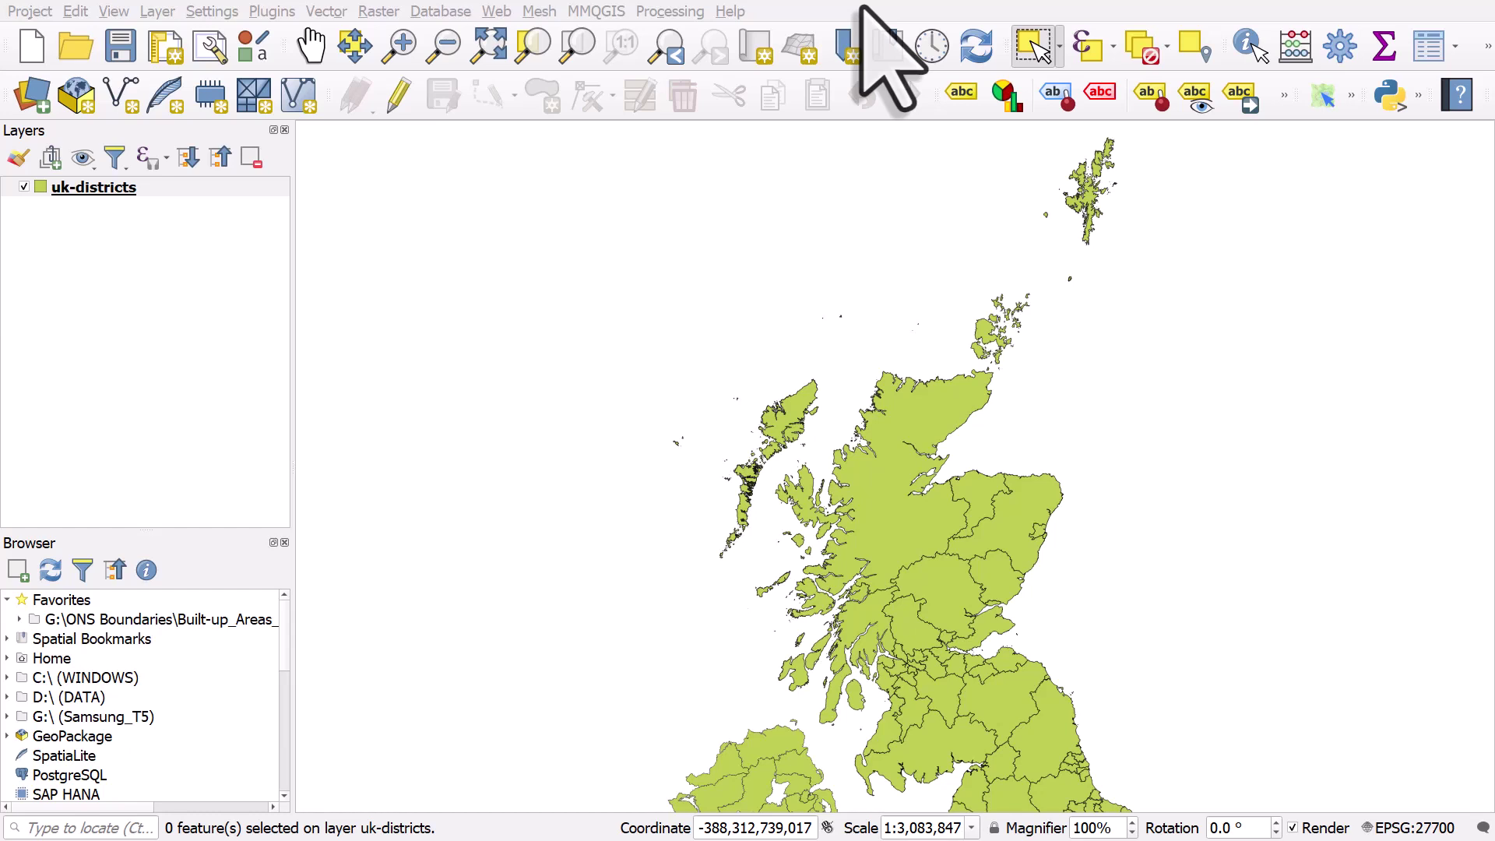
Box-select the 13 northern Scotland districts on uk-districts and zoom the map to them
left_click_drag(647, 338, 1098, 638)
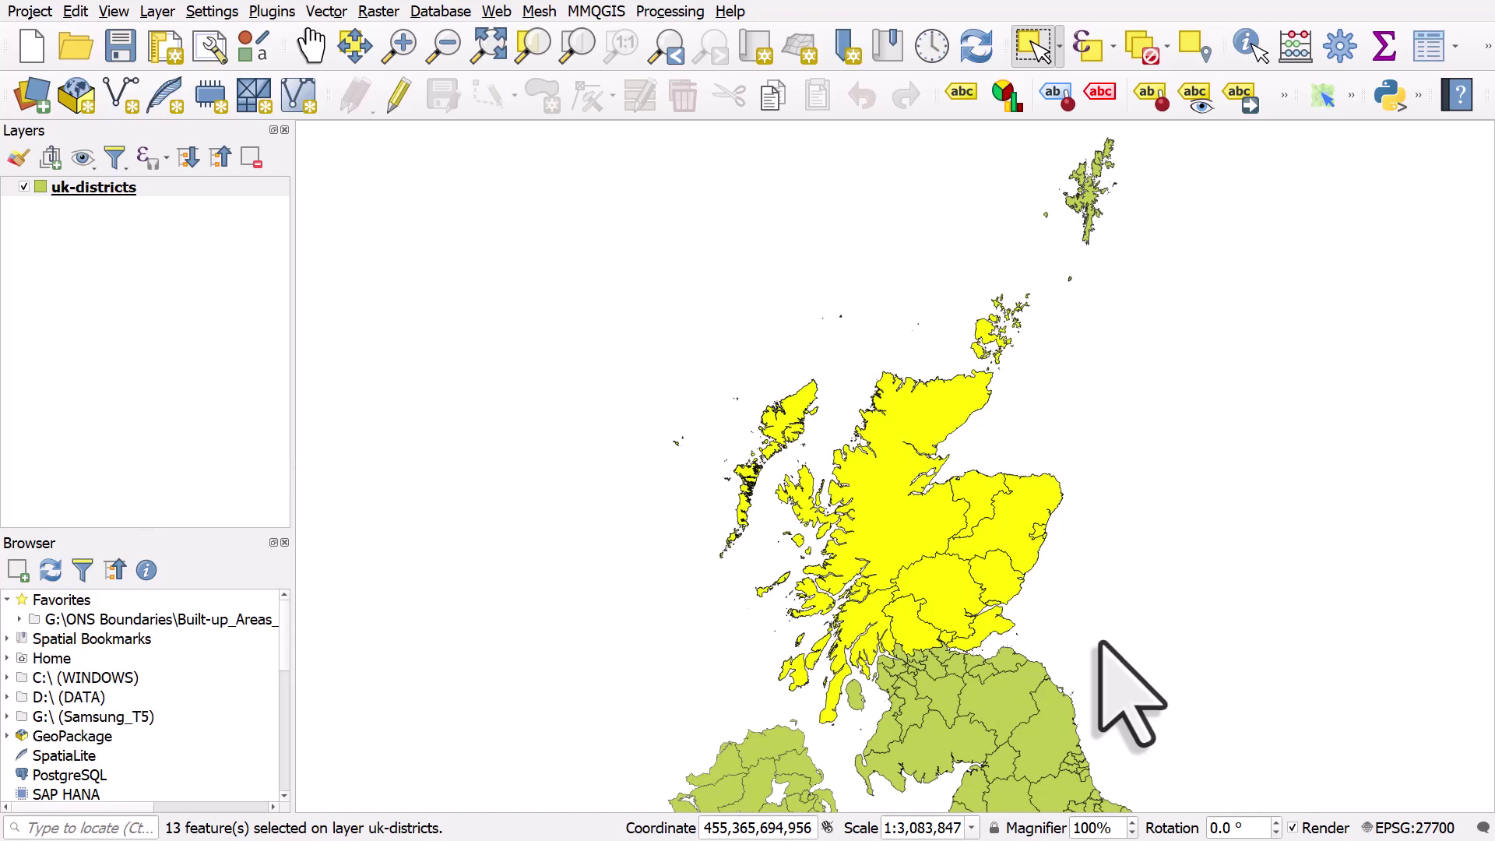
left_click(541, 46)
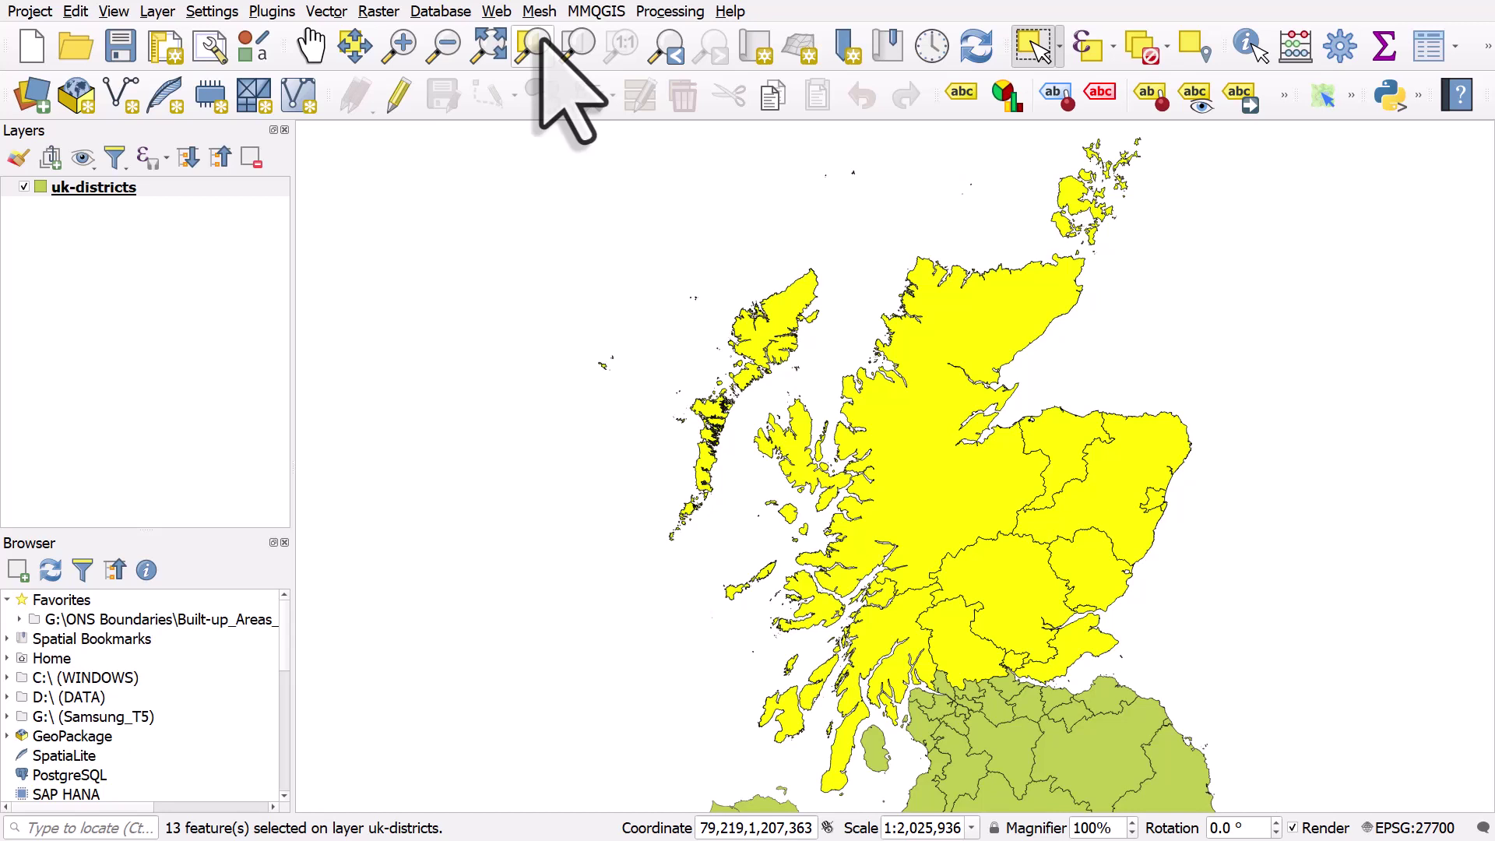
Set the Canvas & Legend default selection colour to the light cyan swatch and save the options
left_click(212, 14)
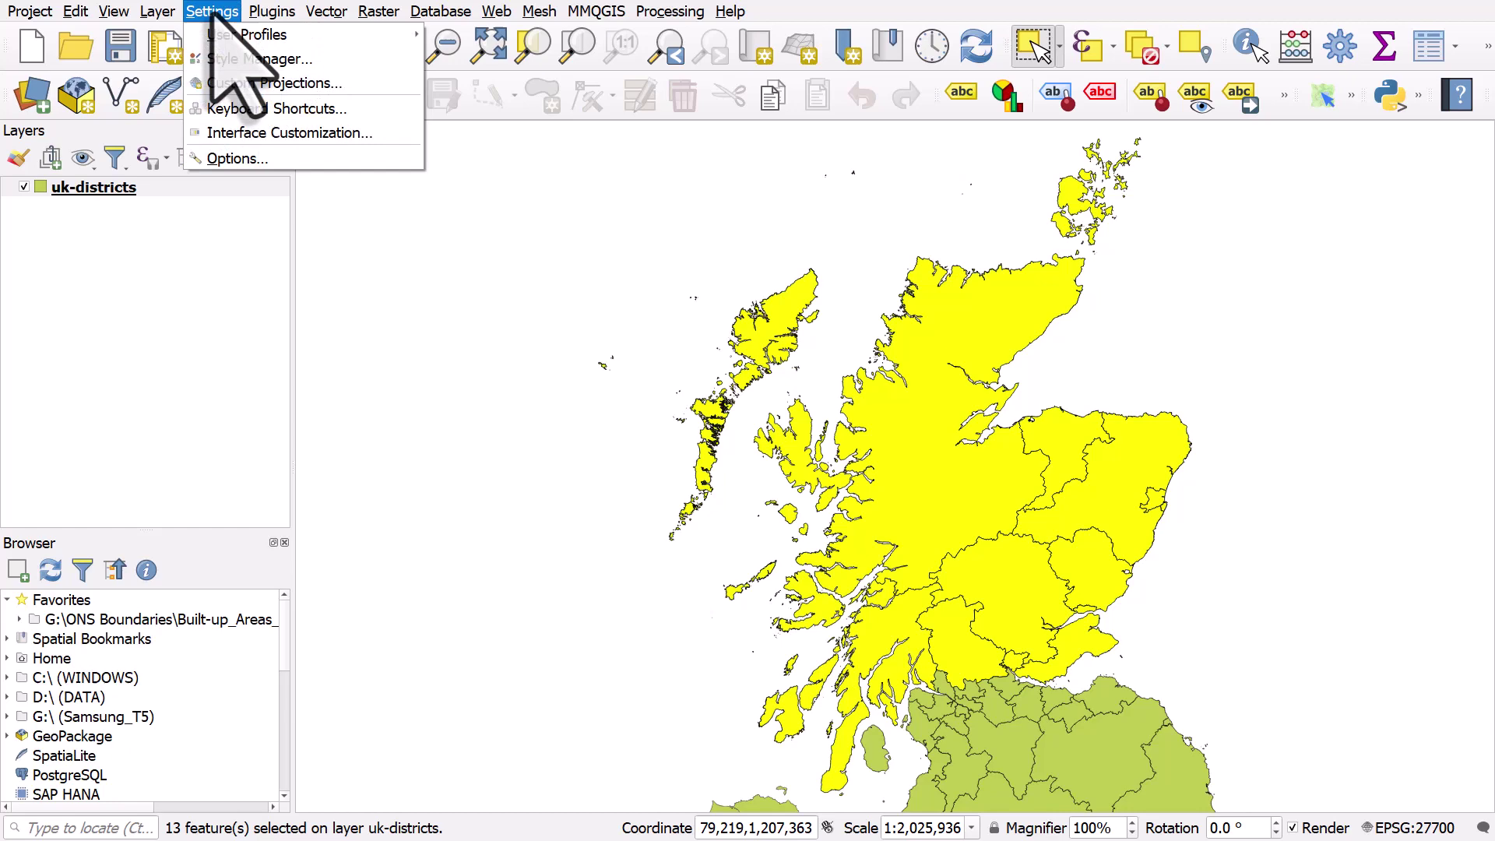
left_click(252, 157)
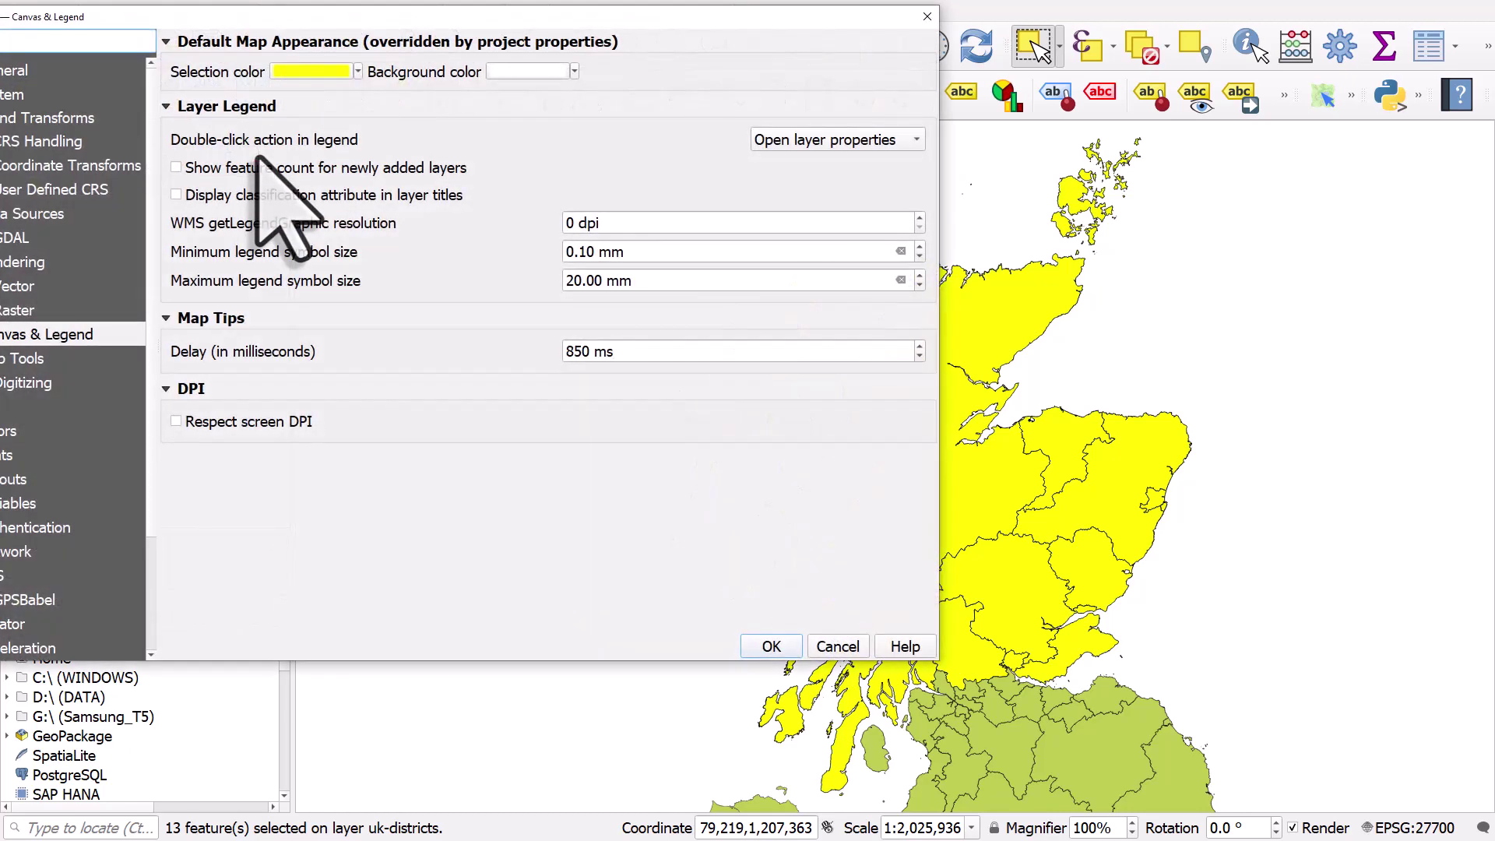
left_click_drag(205, 20, 488, 16)
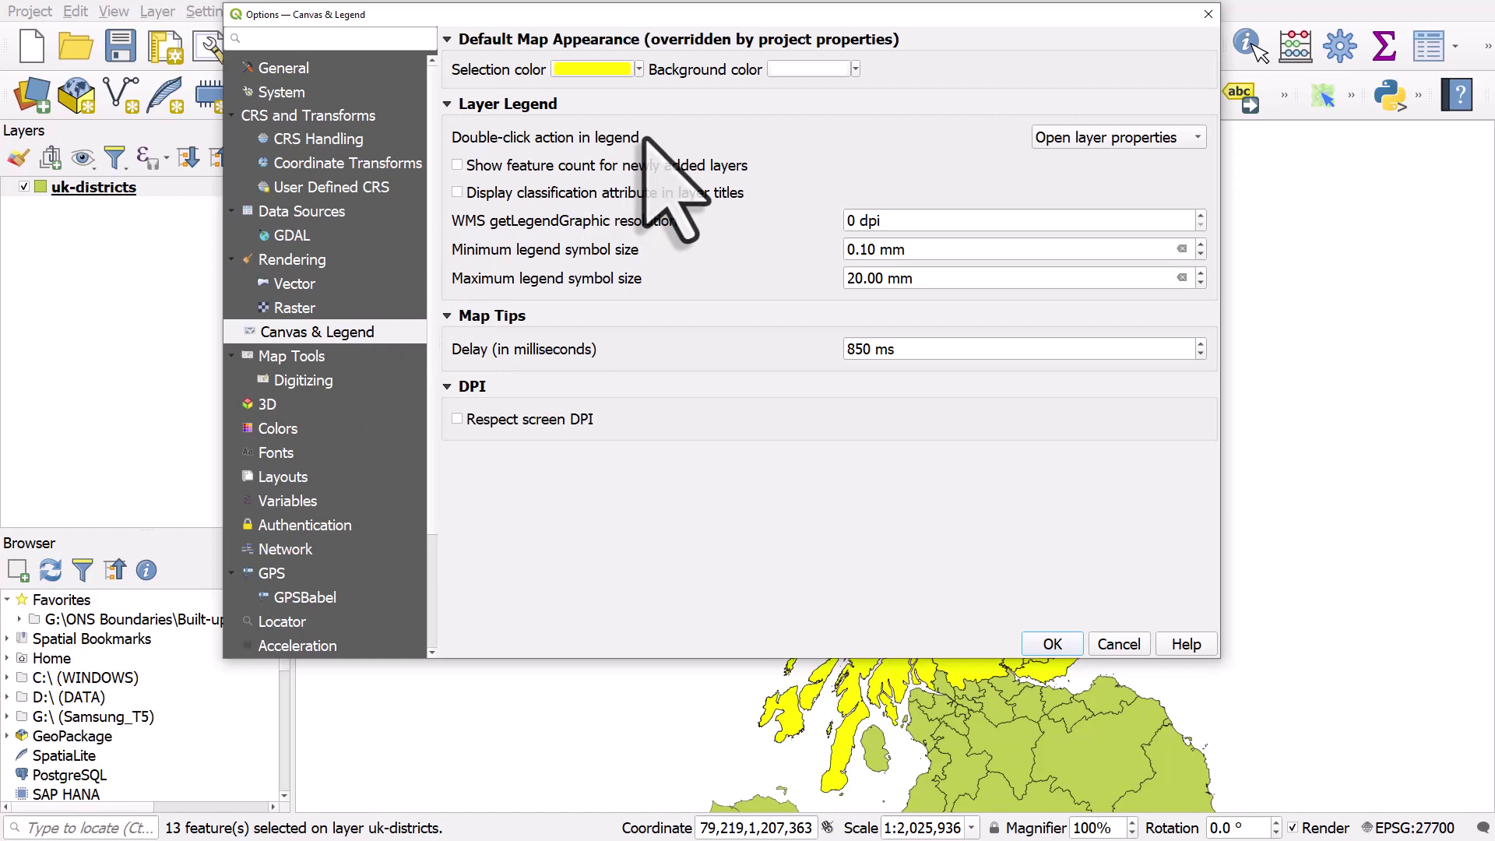
left_click(639, 70)
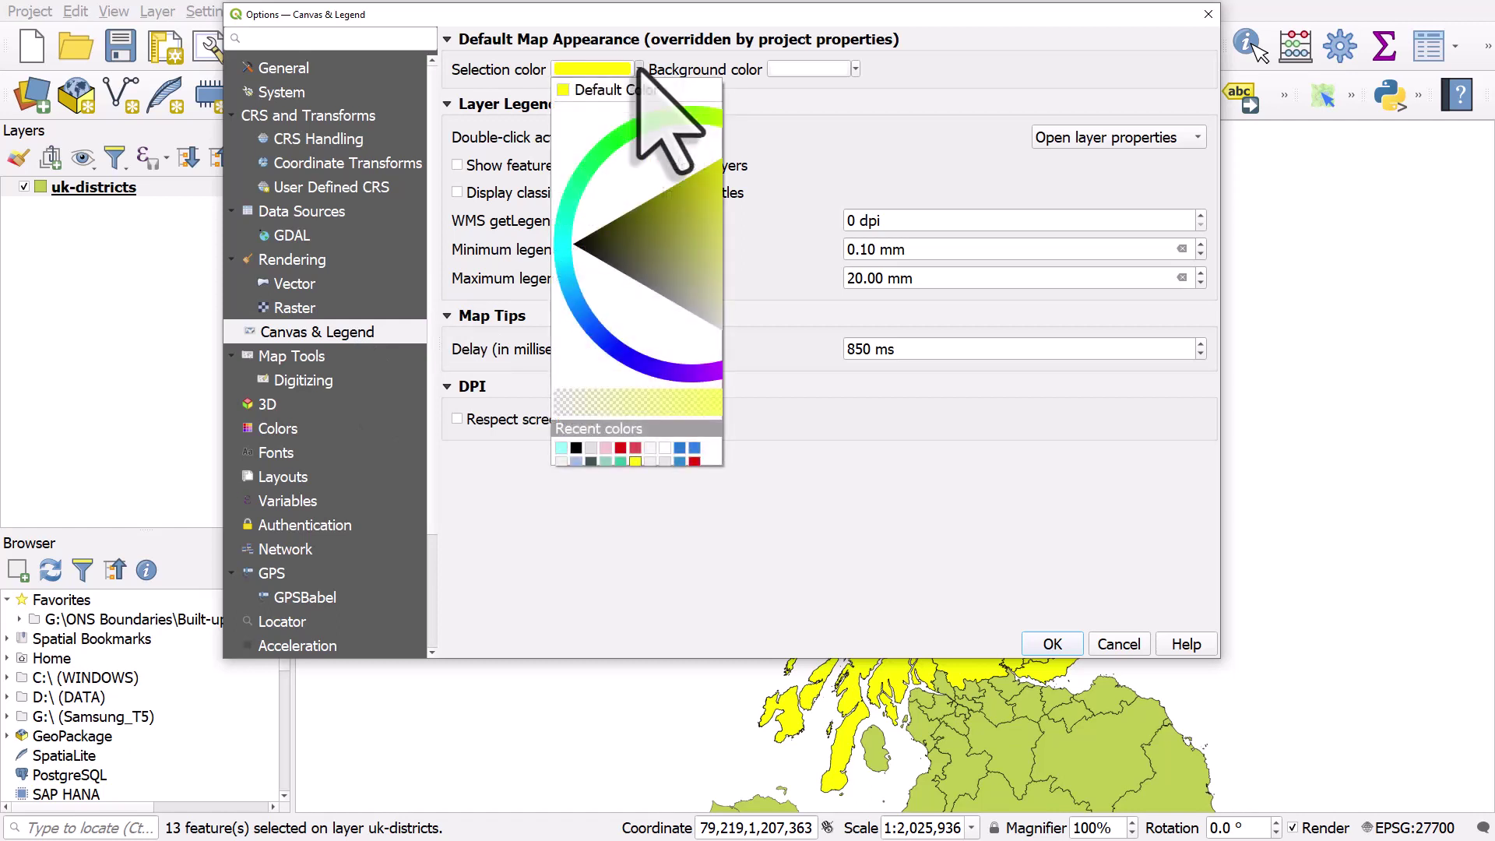
left_click(562, 449)
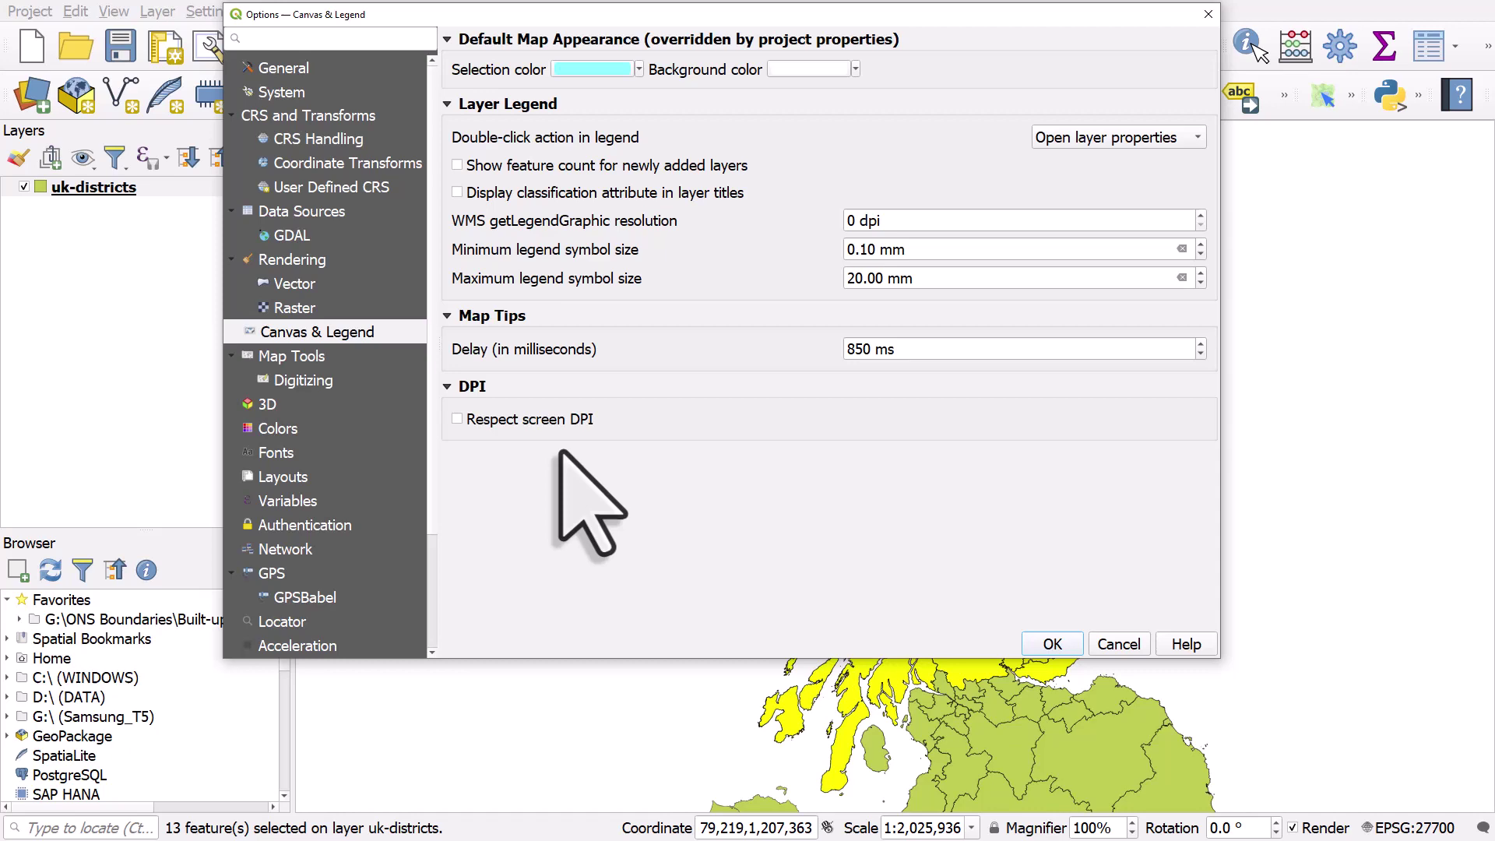
left_click(1033, 646)
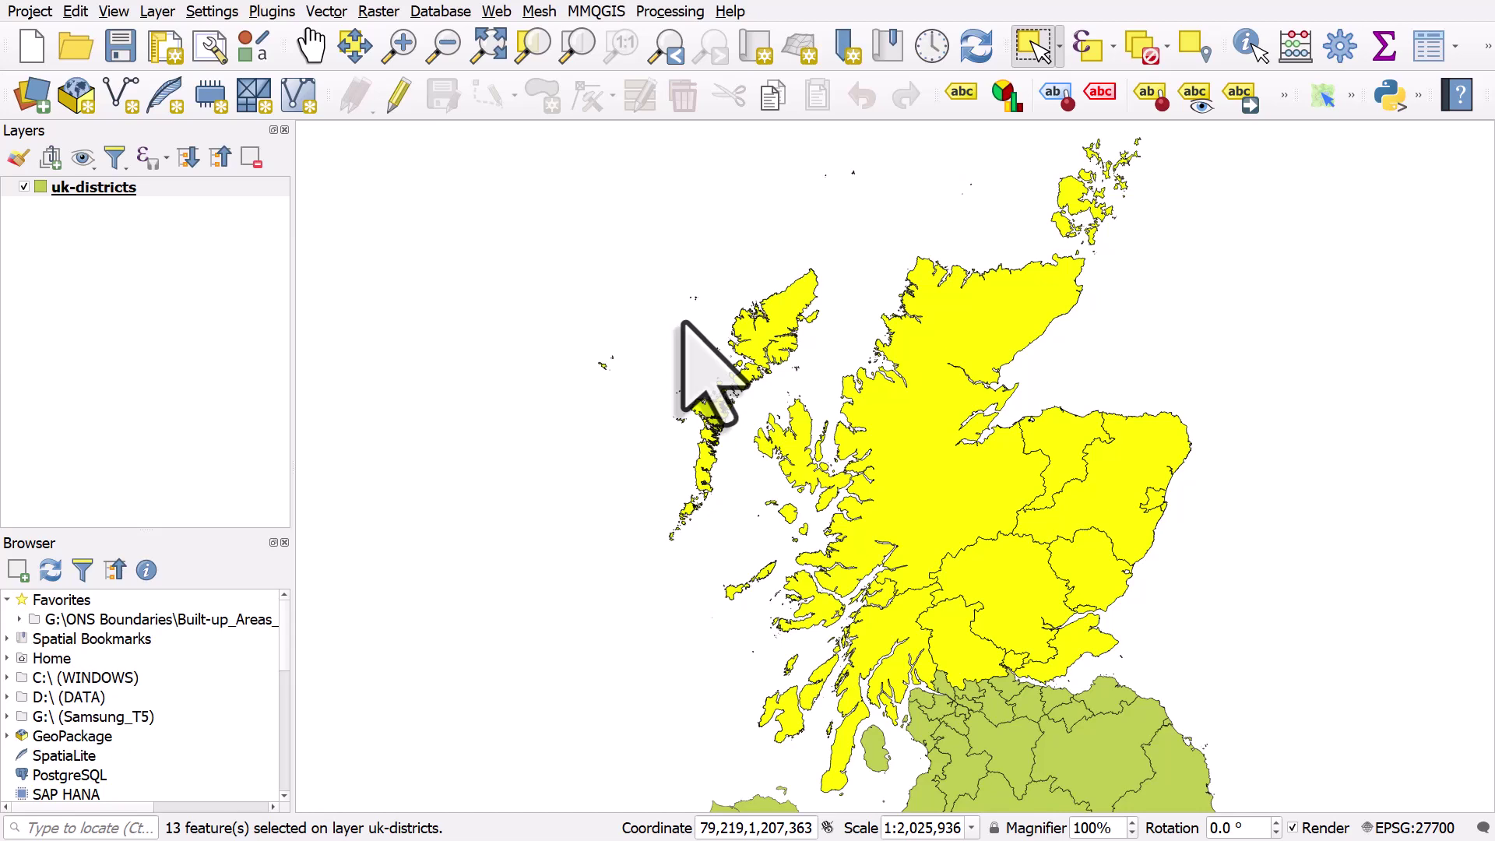
Make the project's General selection colour light cyan and apply the properties
left_click(31, 12)
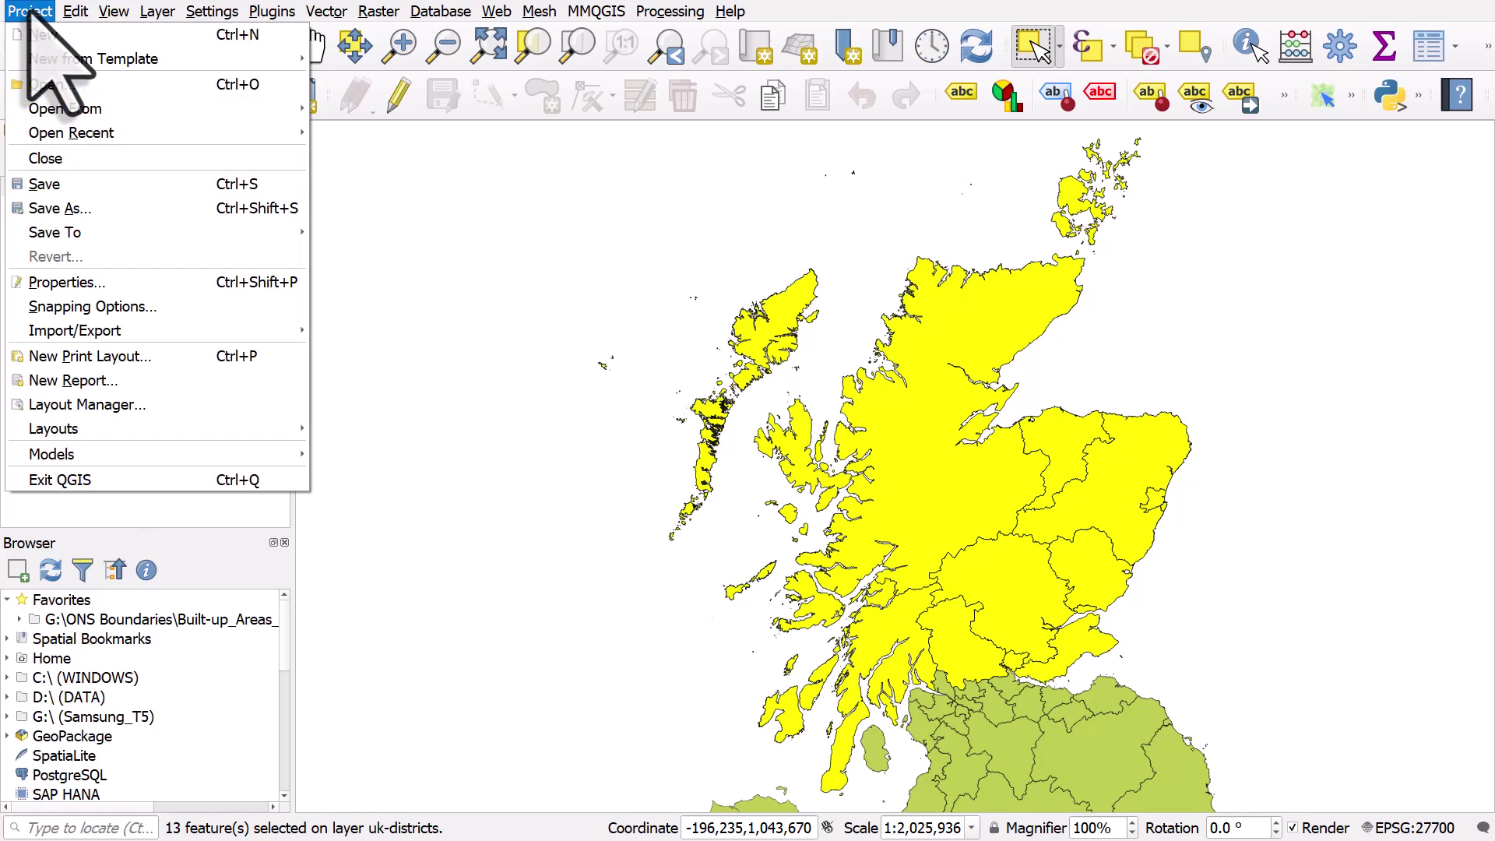
left_click(66, 282)
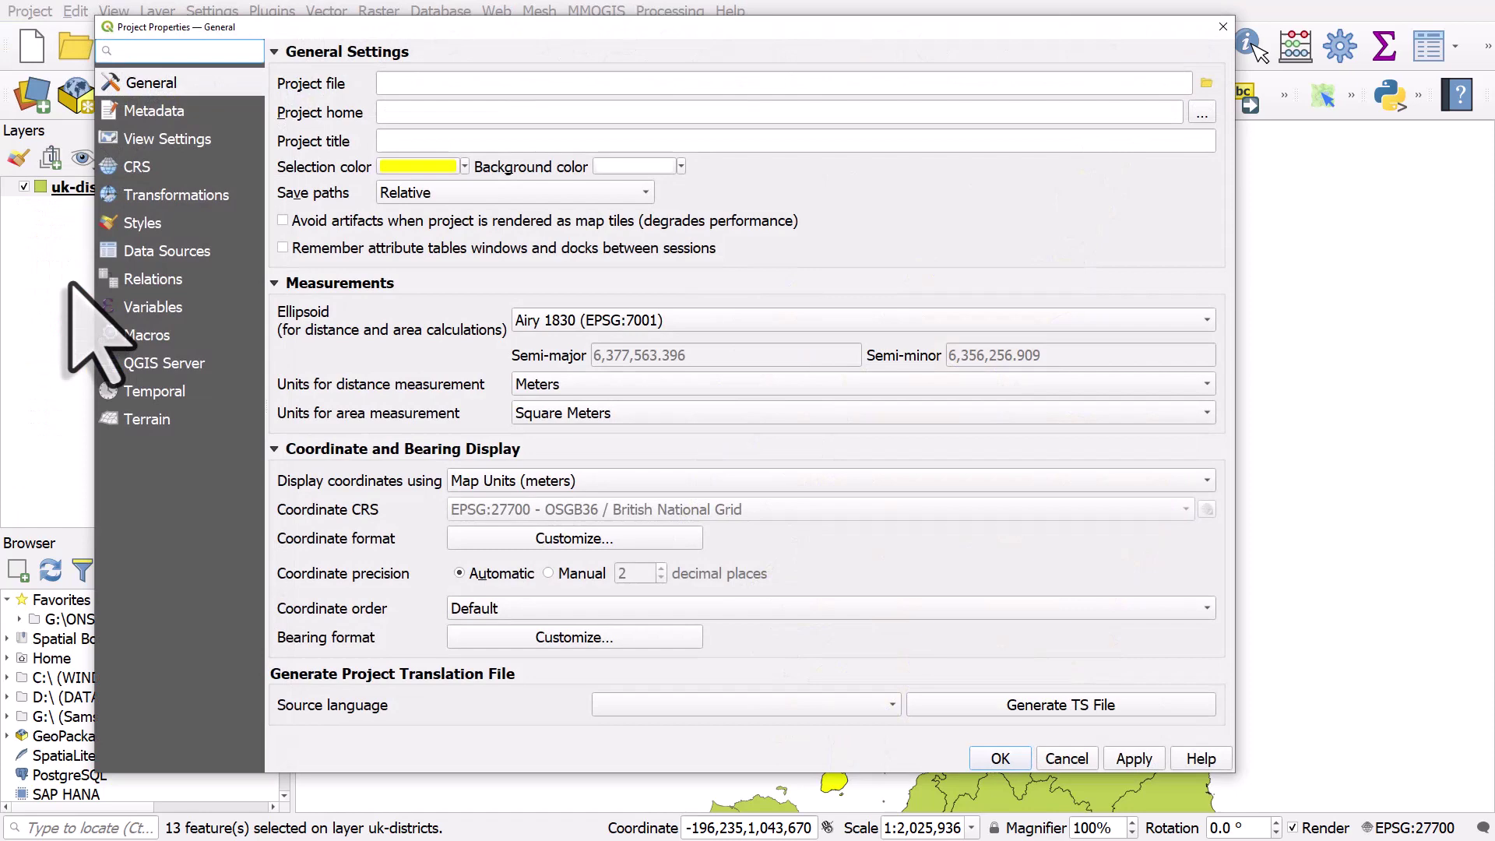
left_click(463, 168)
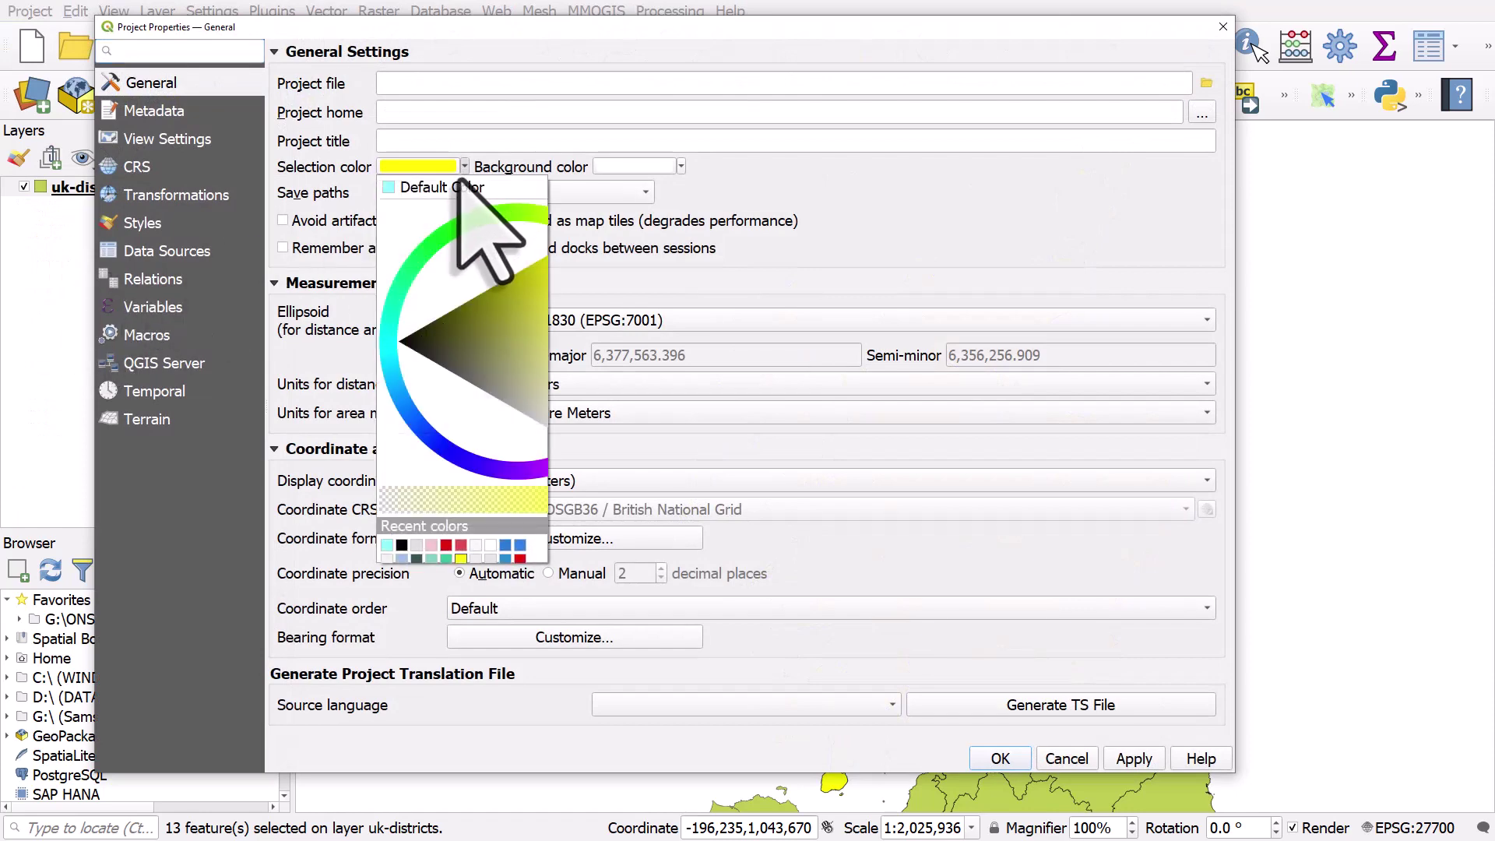
left_click(996, 758)
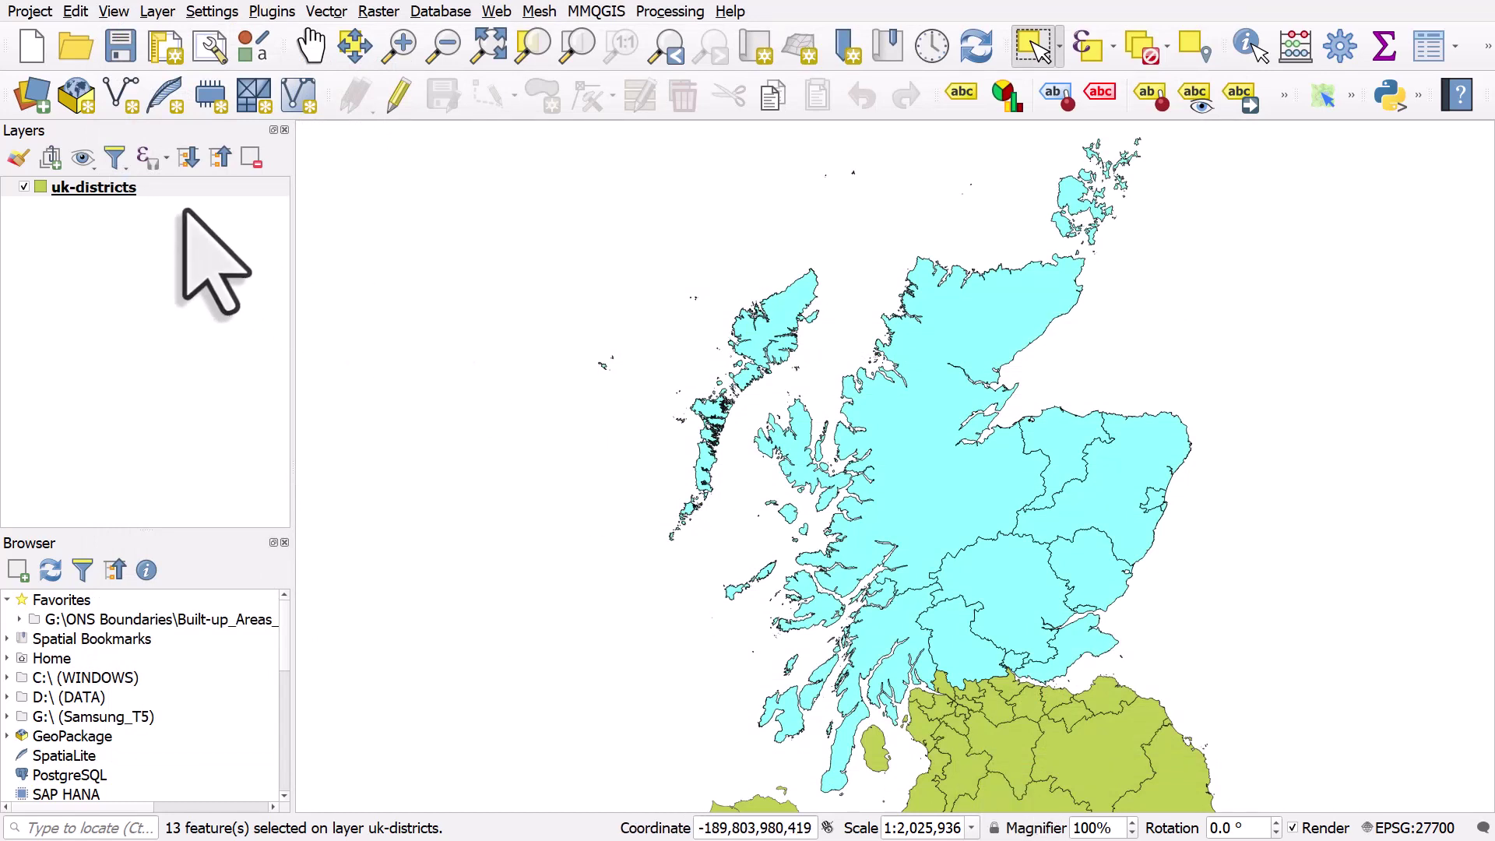
left_click(26, 13)
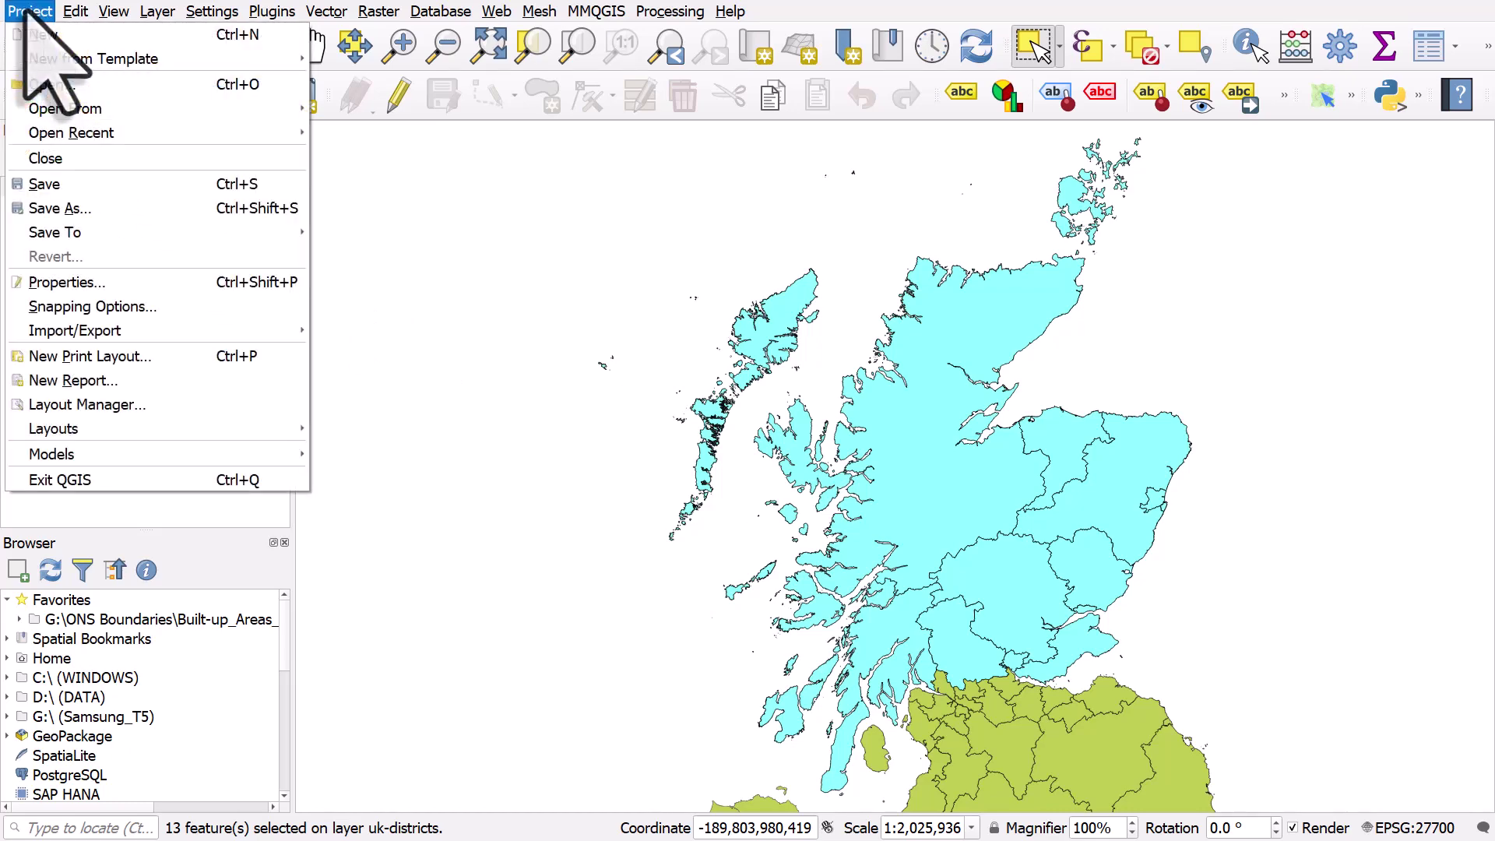
left_click(77, 282)
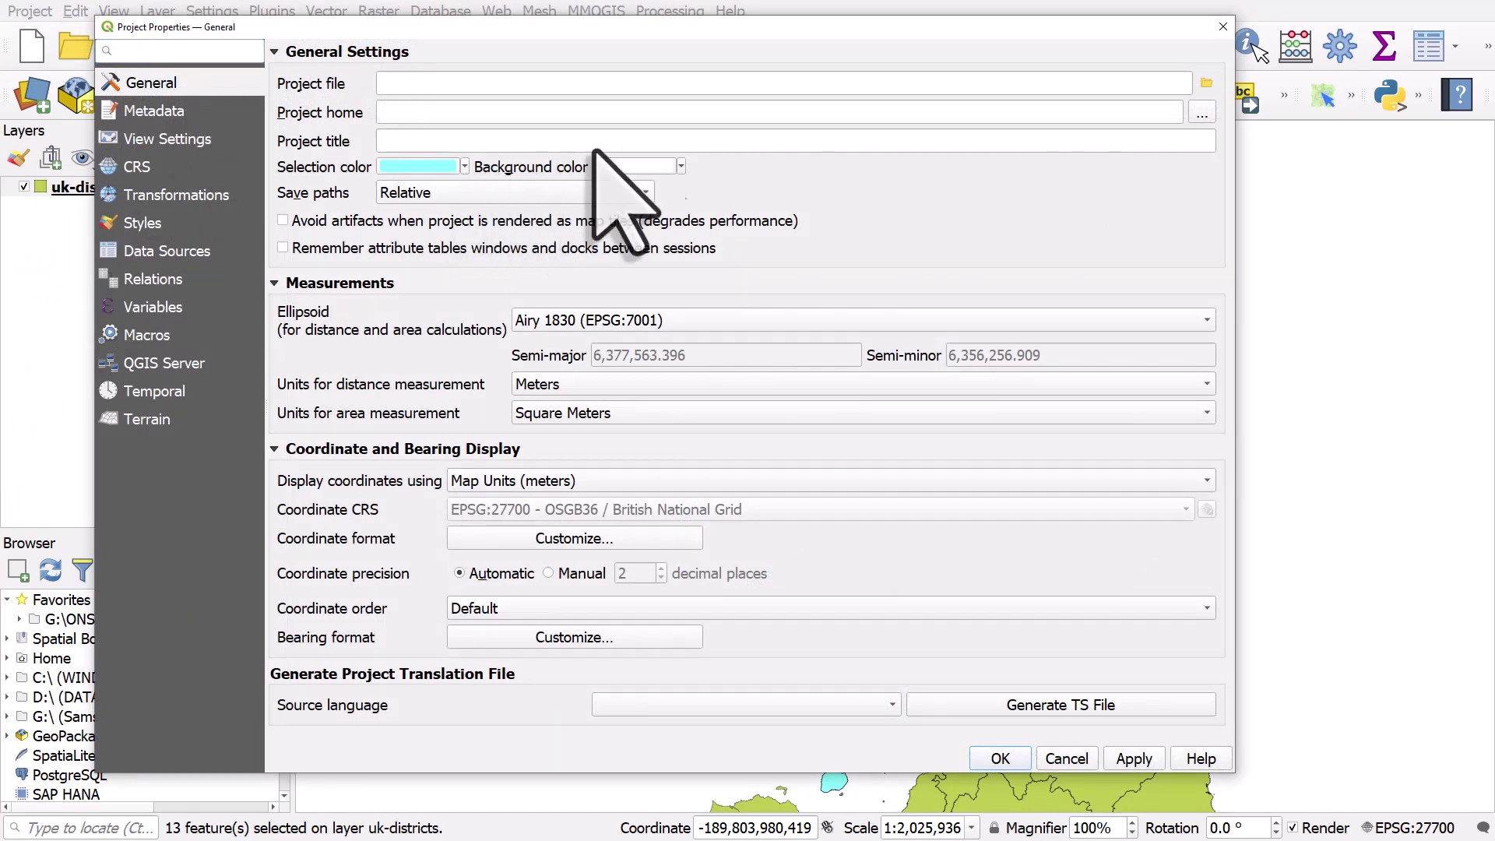
left_click(1223, 26)
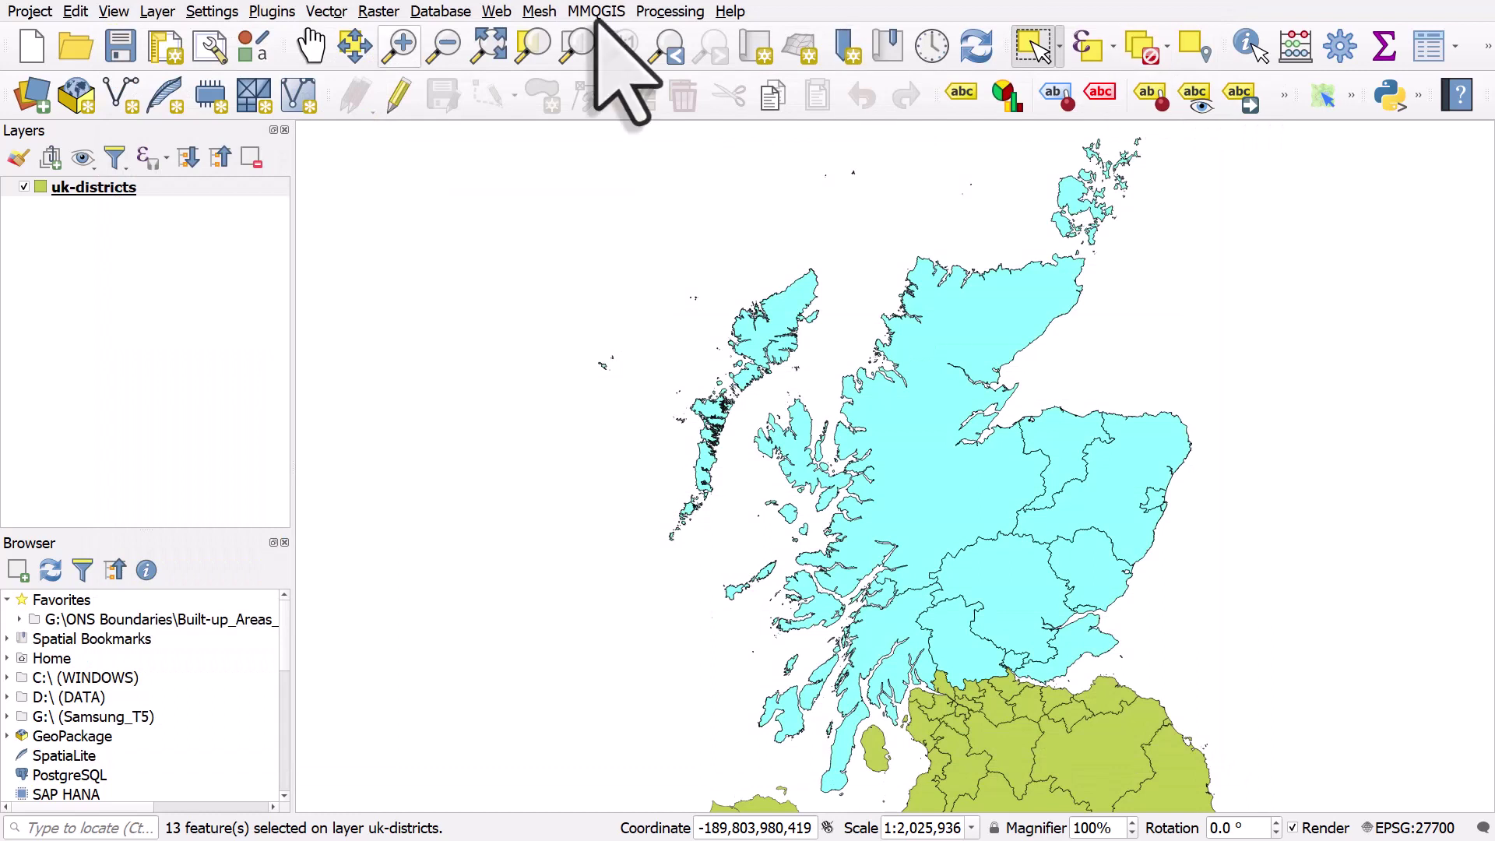
Reopen the Canvas & Legend options and dismiss the Background colour picker unchanged
left_click(215, 16)
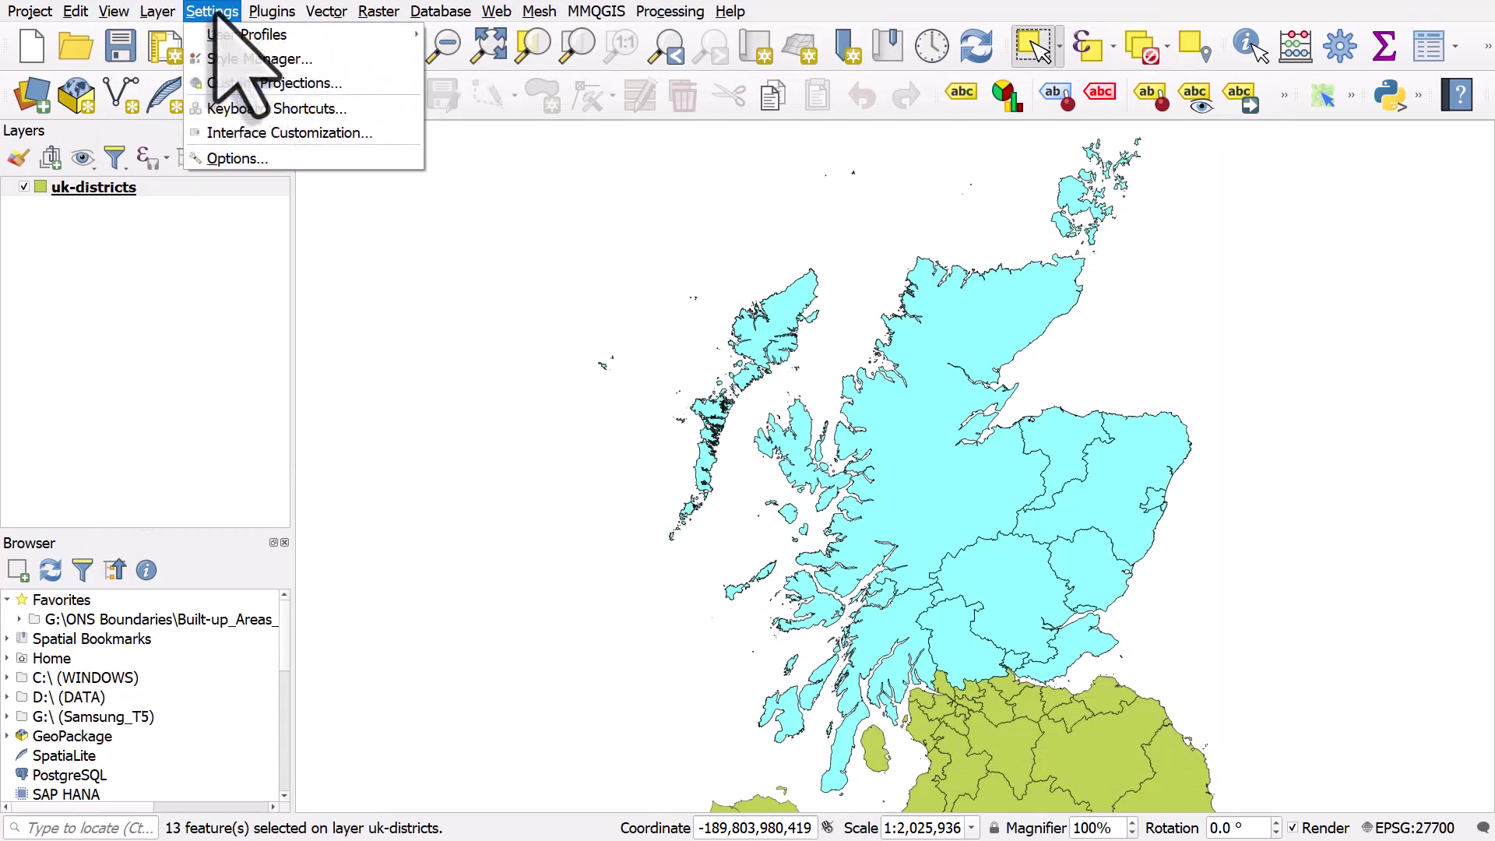
left_click(237, 157)
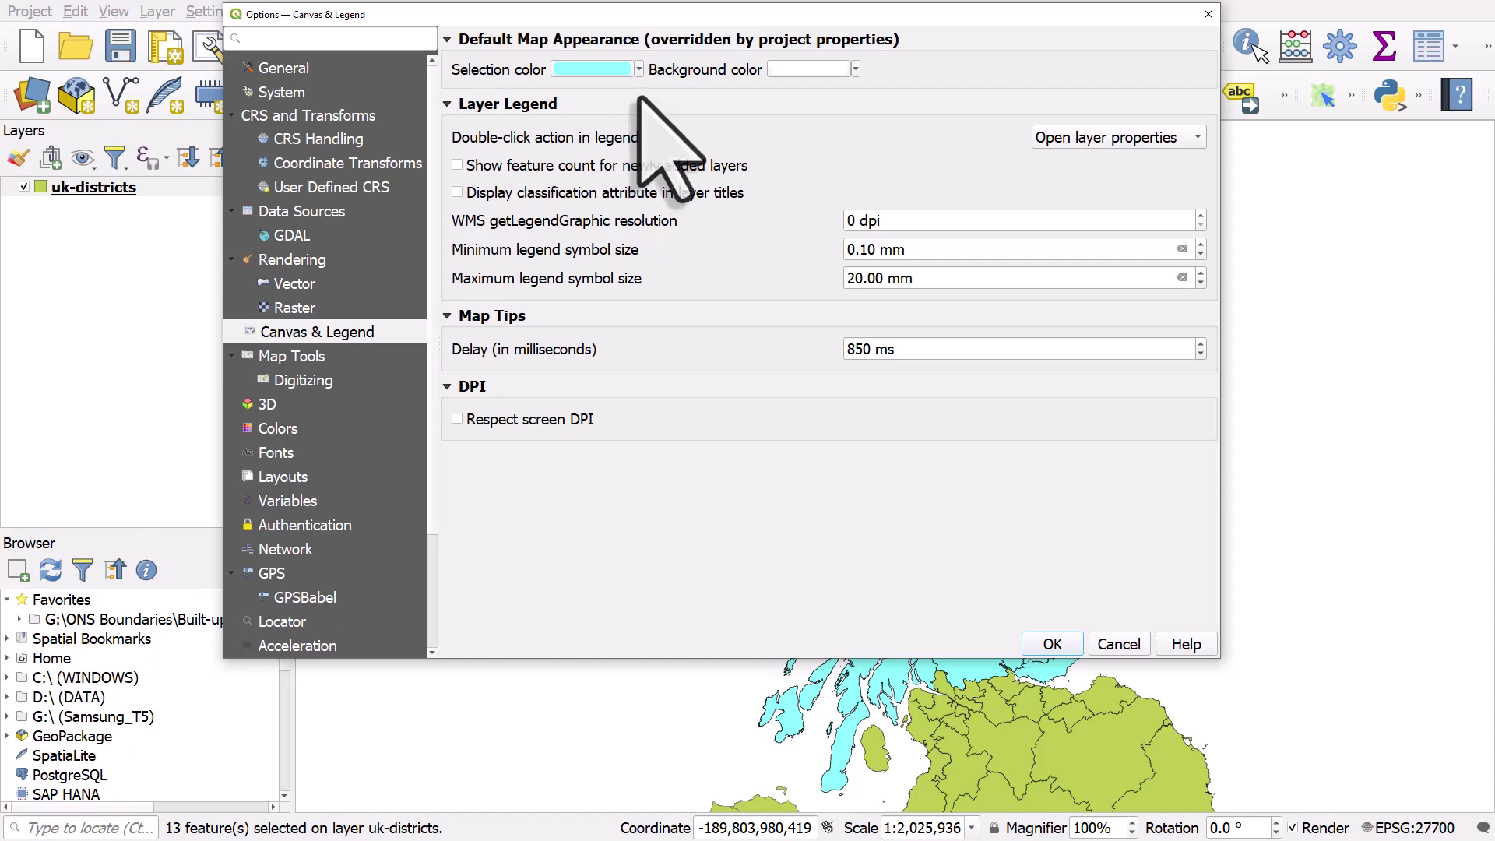
left_click(856, 69)
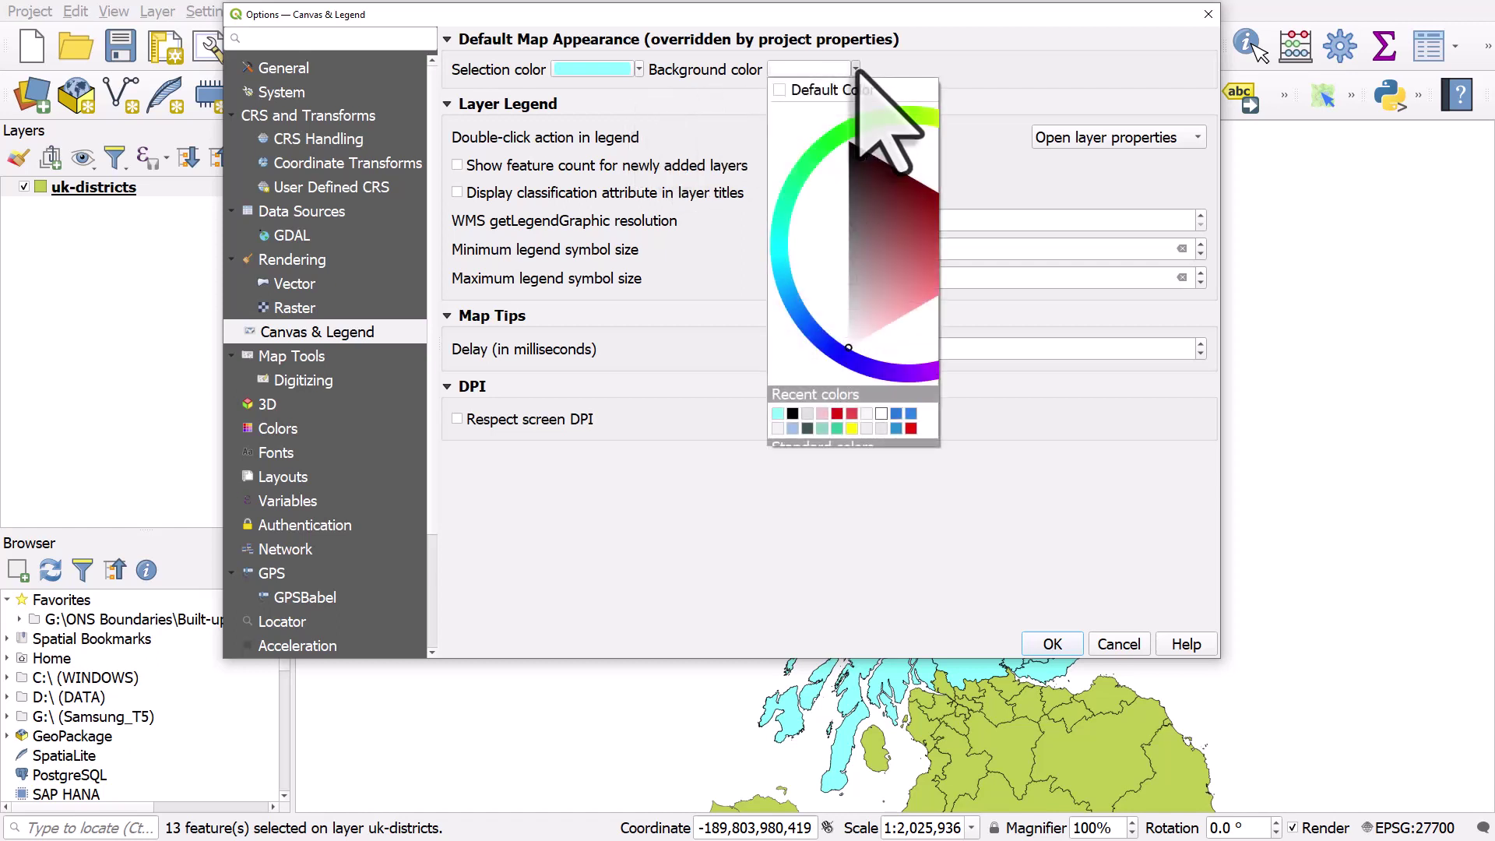
left_click(859, 70)
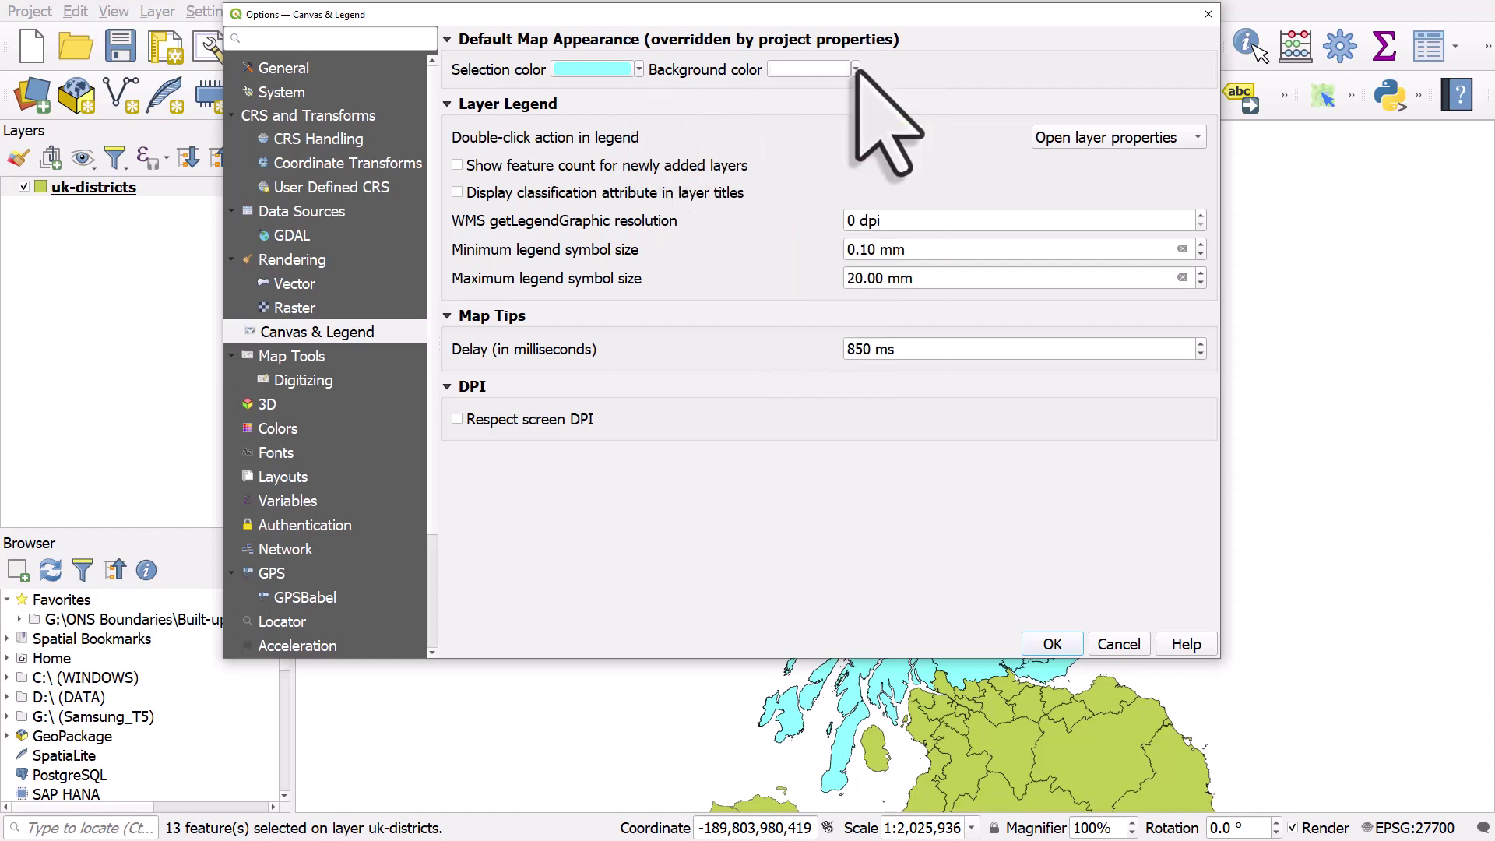